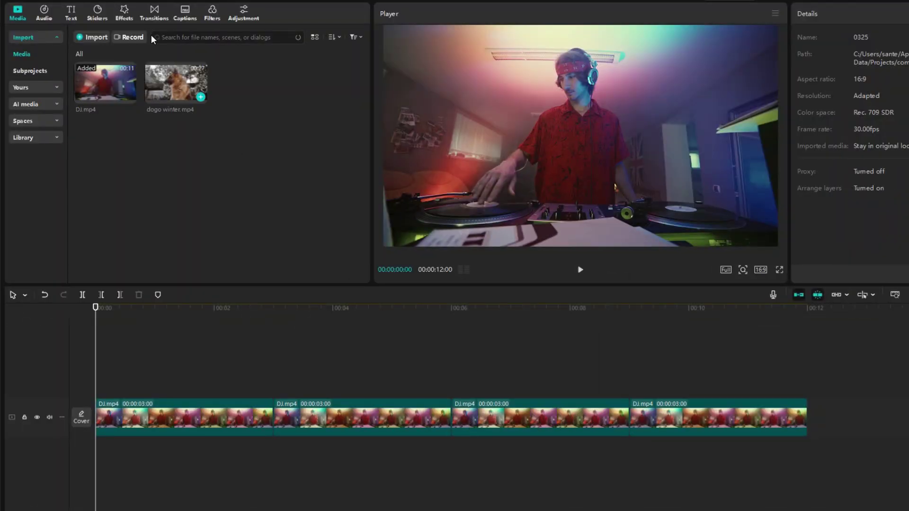
Place the By the Fireplace light effect above the second DJ clip.
{"action": "left_click", "coordinate": [128, 9]}
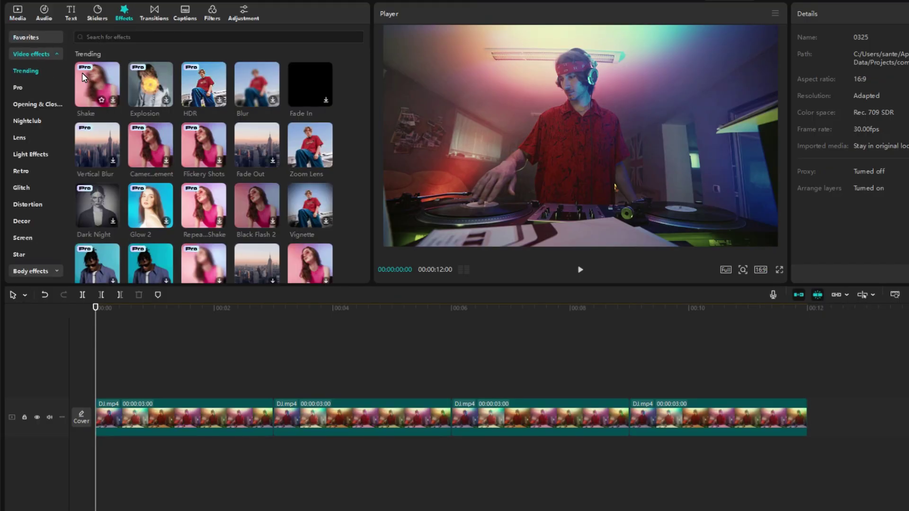
{"action": "left_click", "coordinate": [40, 155]}
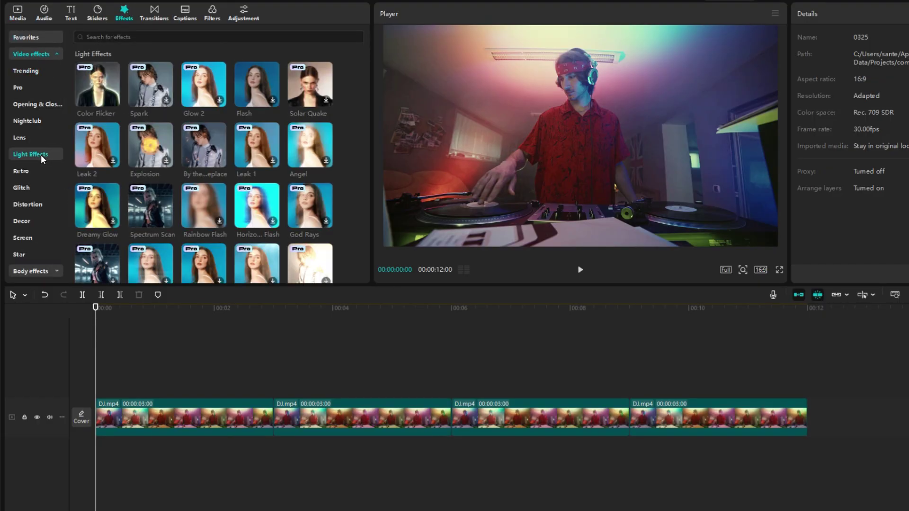
{"action": "mouse_move", "coordinate": [150, 145]}
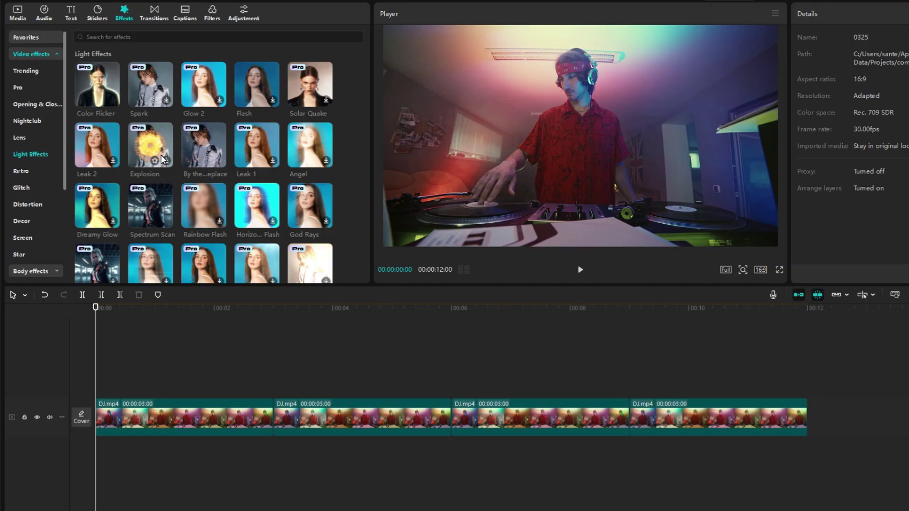
{"action": "left_click_drag", "start_coordinate": [197, 157], "coordinate": [126, 307]}
{"action": "left_click_drag", "start_coordinate": [100, 391], "coordinate": [300, 390]}
{"action": "scroll", "coordinate": [219, 174], "scroll_direction": "down", "scroll_amount": 2}
{"action": "scroll", "coordinate": [219, 172], "scroll_direction": "down", "scroll_amount": 1}
{"action": "scroll", "coordinate": [220, 173], "scroll_direction": "down", "scroll_amount": 1}
{"action": "scroll", "coordinate": [220, 173], "scroll_direction": "down", "scroll_amount": 1}
{"action": "scroll", "coordinate": [219, 173], "scroll_direction": "down", "scroll_amount": 1}
{"action": "scroll", "coordinate": [220, 178], "scroll_direction": "down", "scroll_amount": 1}
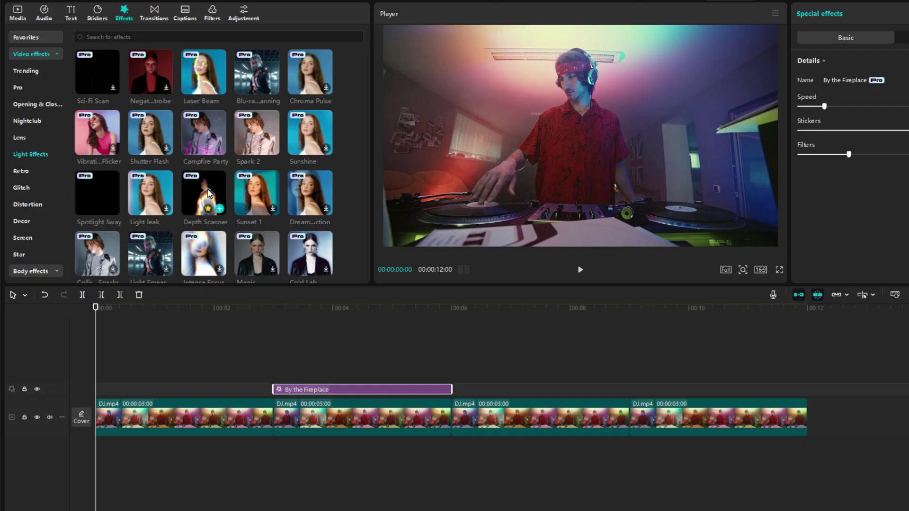
Place Depth Scanner above the first DJ clip and play back the result.
{"action": "left_click_drag", "start_coordinate": [208, 192], "coordinate": [107, 389]}
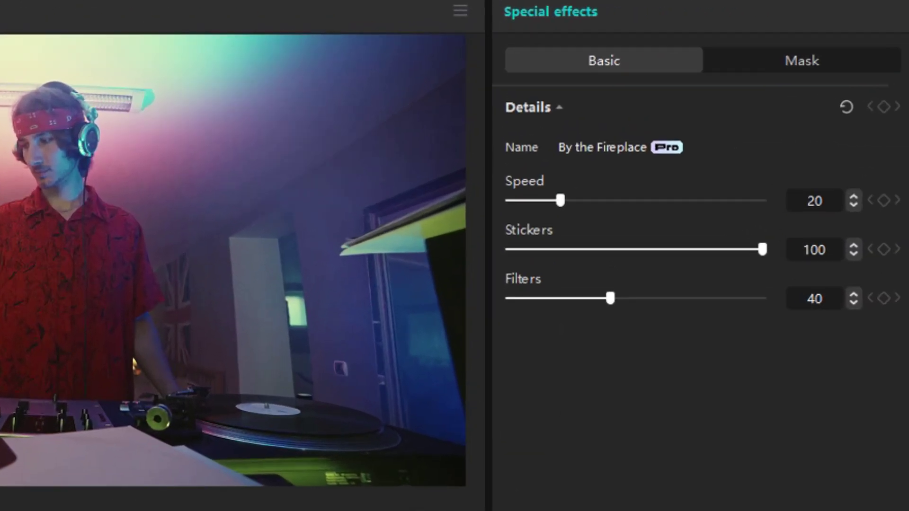
{"action": "left_click", "coordinate": [652, 202]}
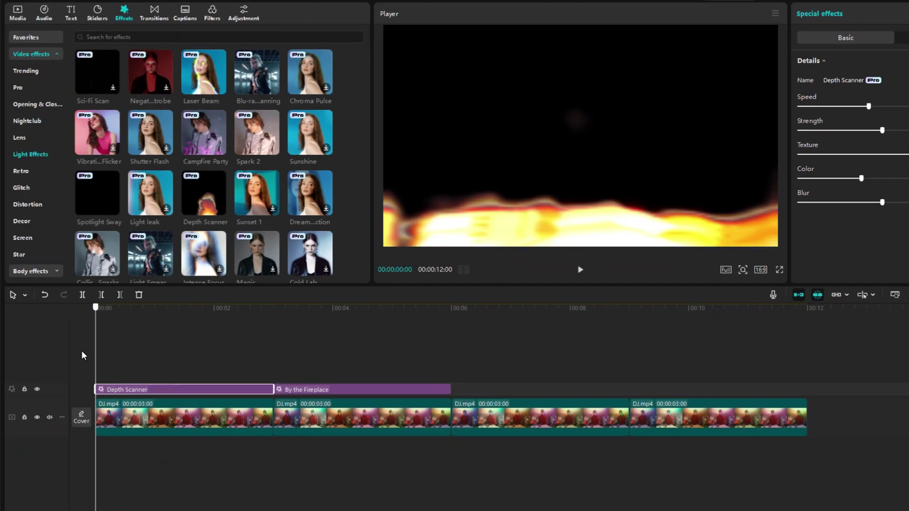
{"action": "left_click", "coordinate": [582, 270]}
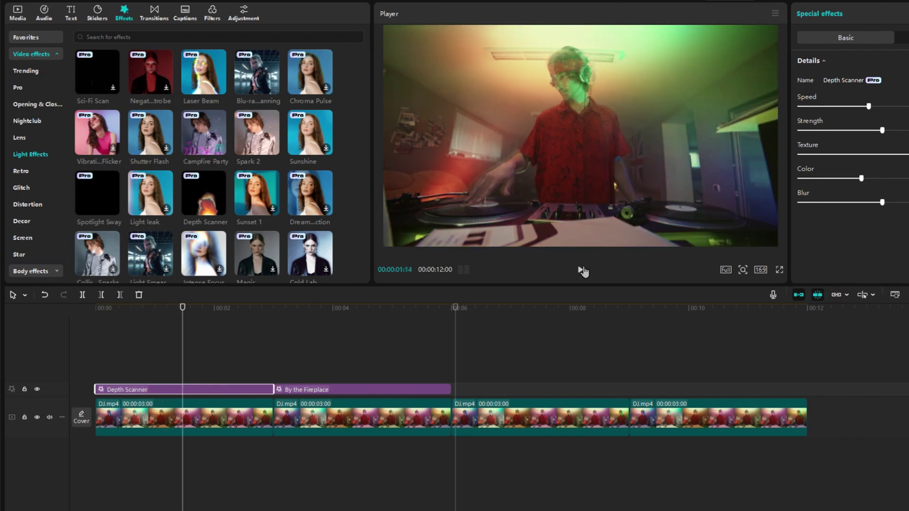
Preview the Campfire Party and Spark 2 light effects on the video.
{"action": "left_click", "coordinate": [217, 131]}
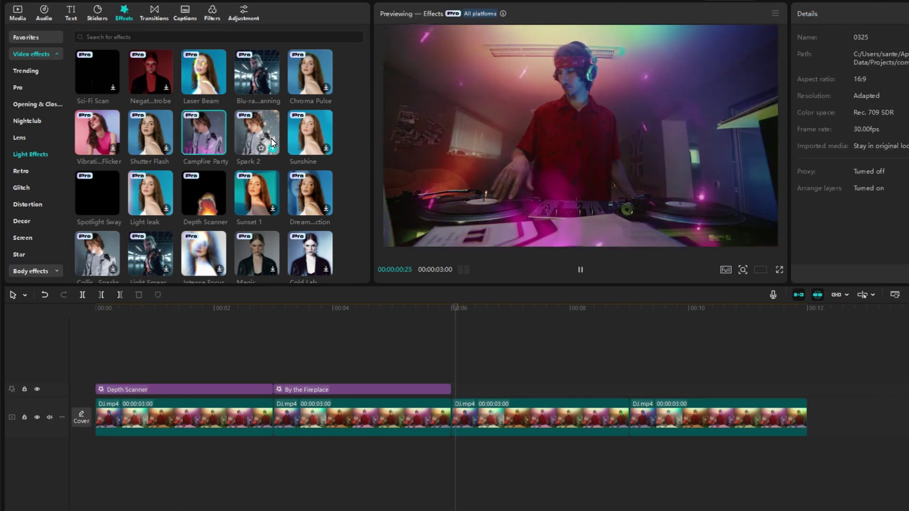
{"action": "left_click", "coordinate": [267, 136]}
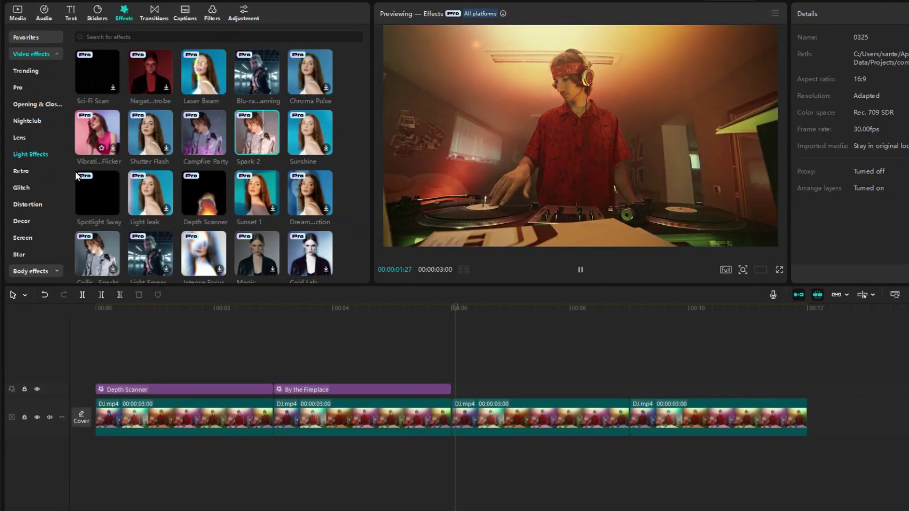
Add the Decor Fire effect over the third DJ clip with atmosphere lowered to 57.
{"action": "left_click", "coordinate": [22, 220]}
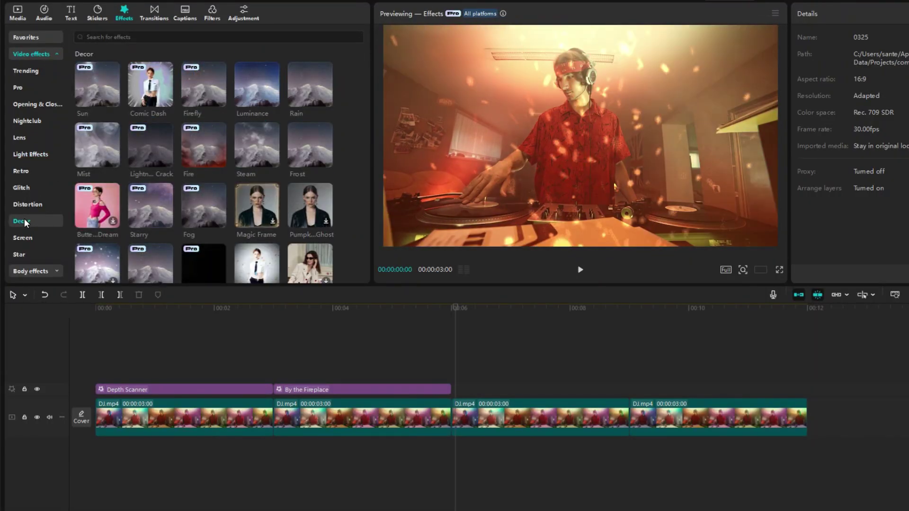
{"action": "mouse_move", "coordinate": [203, 144]}
{"action": "left_click_drag", "start_coordinate": [202, 142], "coordinate": [452, 389]}
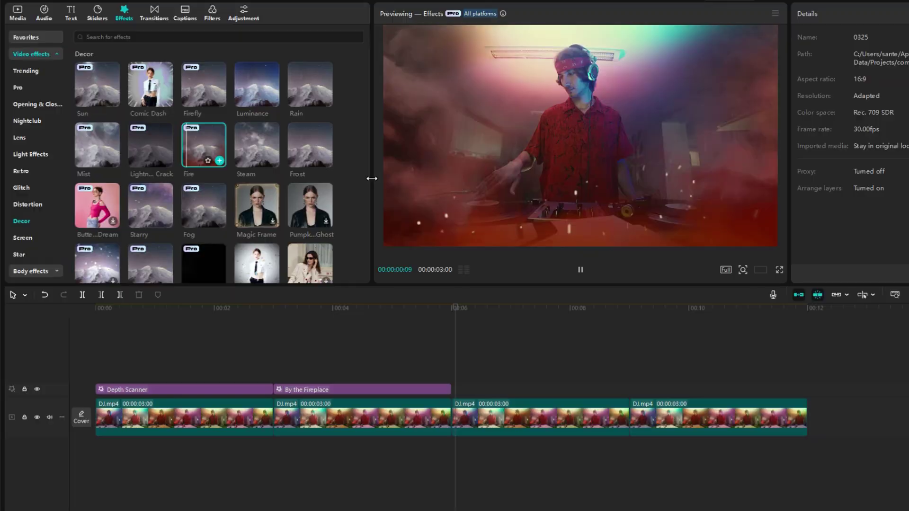
{"action": "left_click_drag", "start_coordinate": [799, 129], "coordinate": [783, 135]}
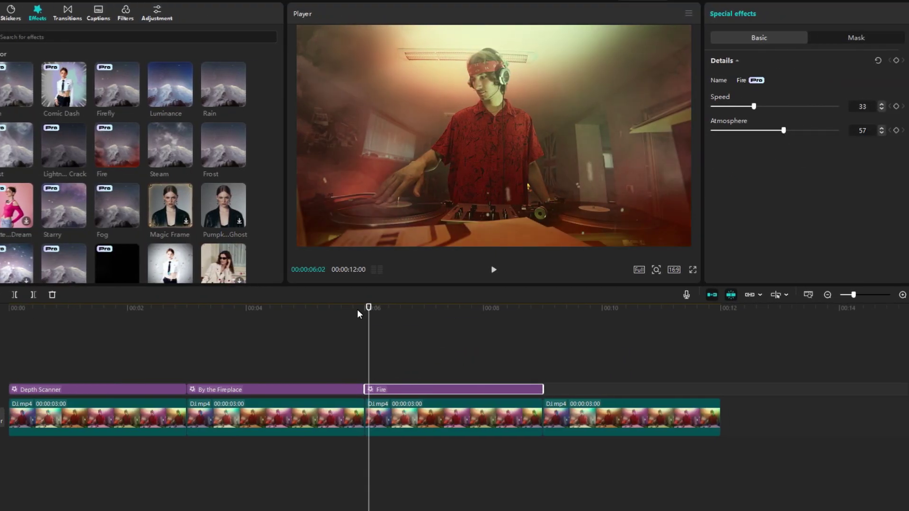
{"action": "left_click", "coordinate": [493, 270]}
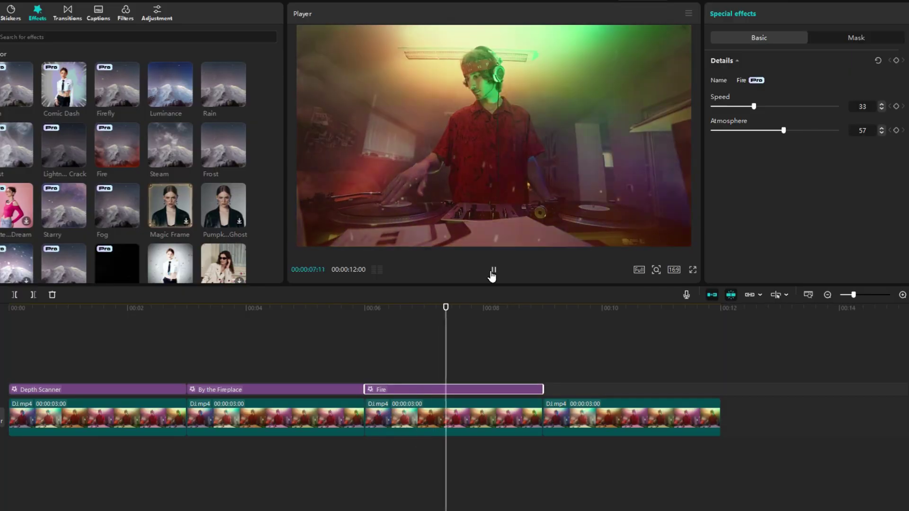
{"action": "left_click", "coordinate": [216, 84]}
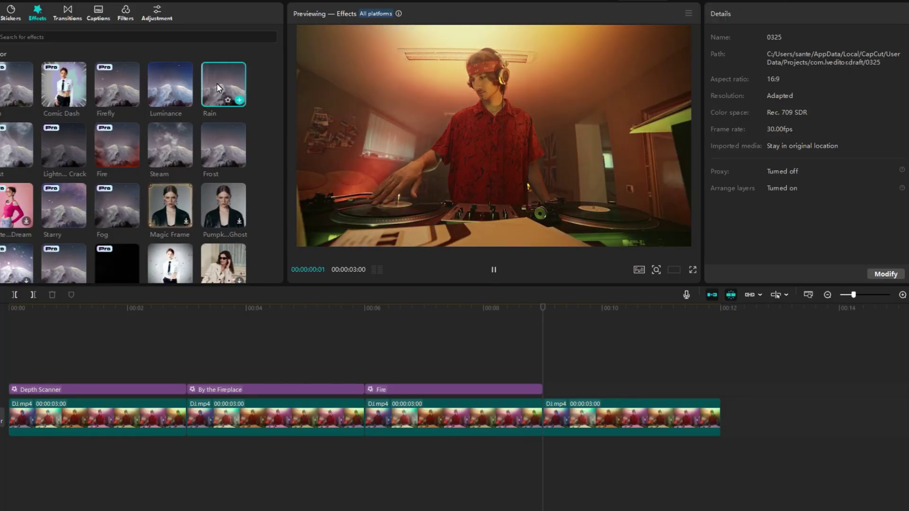
{"action": "scroll", "coordinate": [170, 128], "scroll_direction": "down", "scroll_amount": 3}
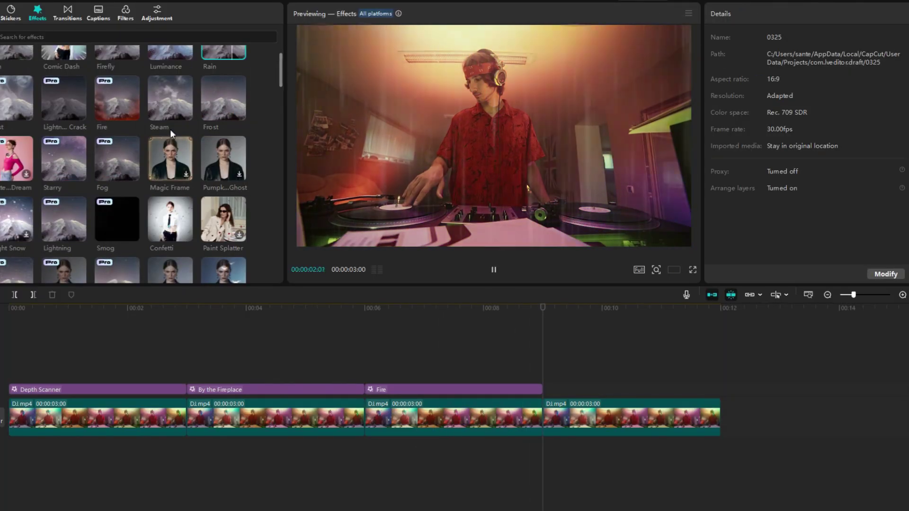
{"action": "left_click", "coordinate": [56, 231]}
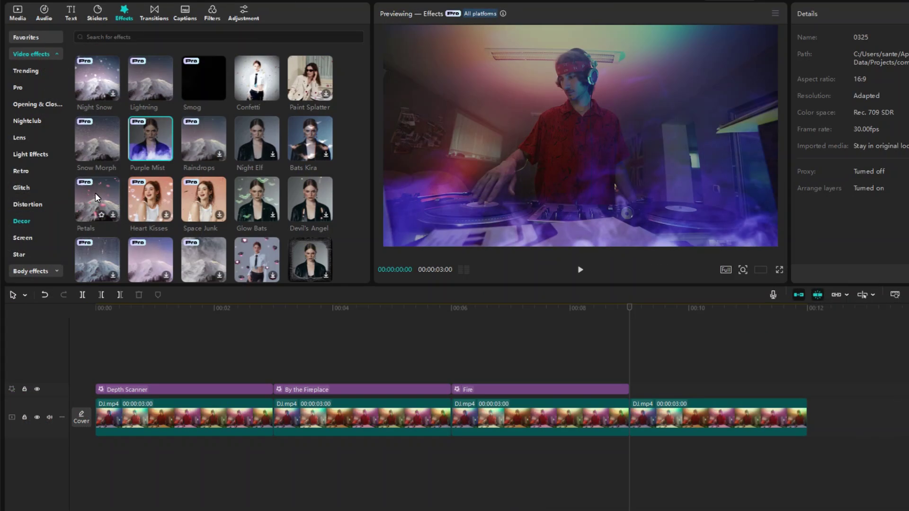
{"action": "left_click", "coordinate": [98, 189]}
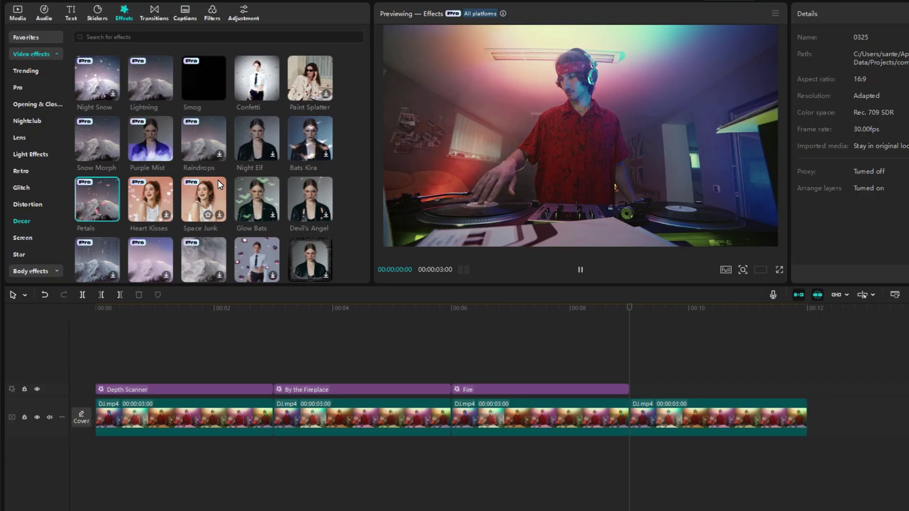
{"action": "scroll", "coordinate": [218, 184], "scroll_direction": "down", "scroll_amount": 2}
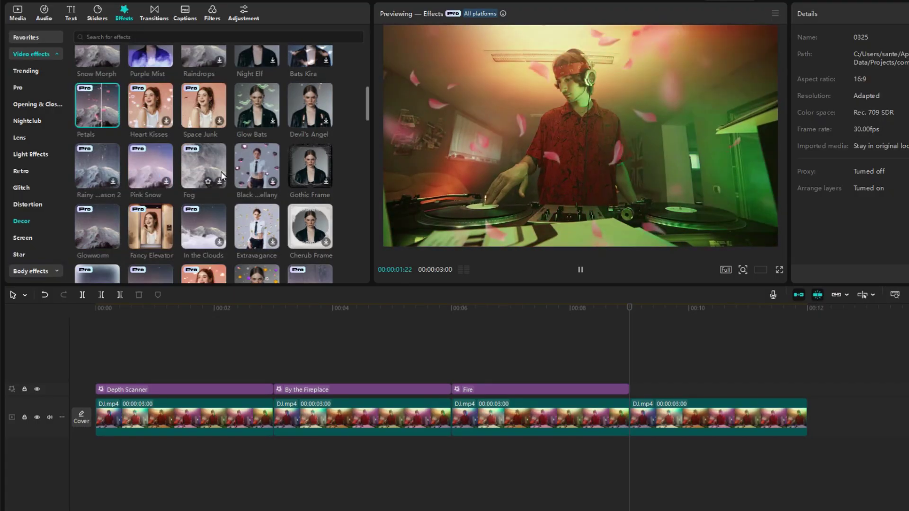
{"action": "scroll", "coordinate": [238, 160], "scroll_direction": "down", "scroll_amount": 2}
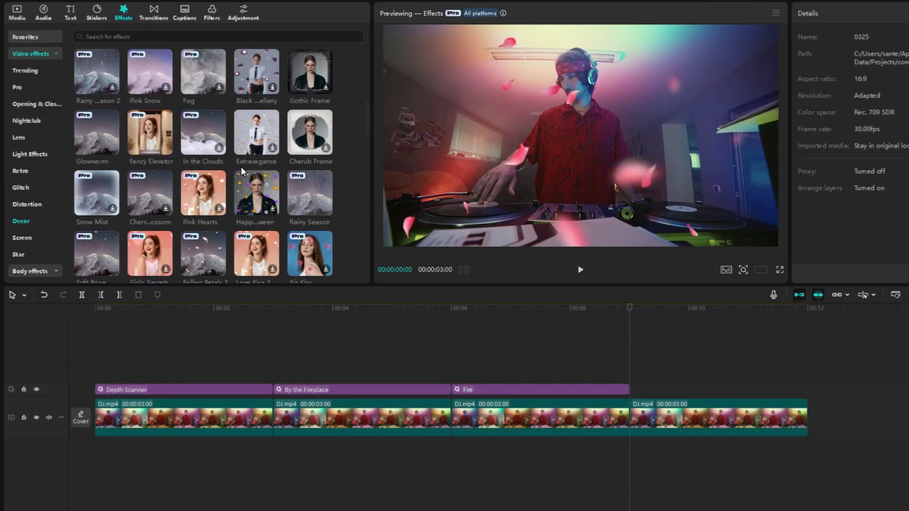